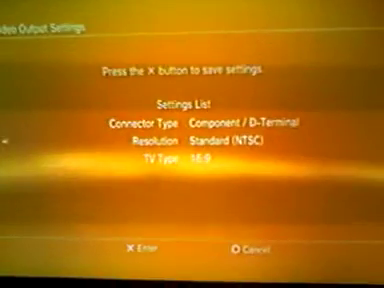
Step: Save the Component / D-Terminal, Standard (NTSC), 16:9 video output settings
{"action": "key", "text": "Return"}
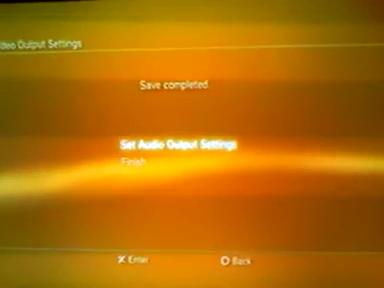
Step: Pick Audio Input Connector / SCART / AV MULTI in the audio output settings
{"action": "key", "text": "Return"}
{"action": "key", "text": "Down"}
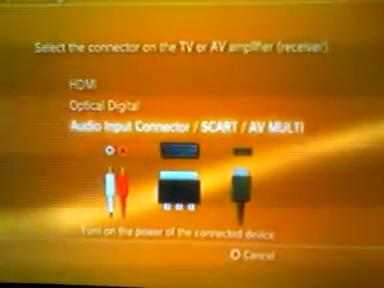
{"action": "key", "text": "Return"}
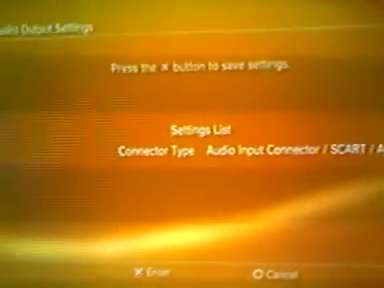